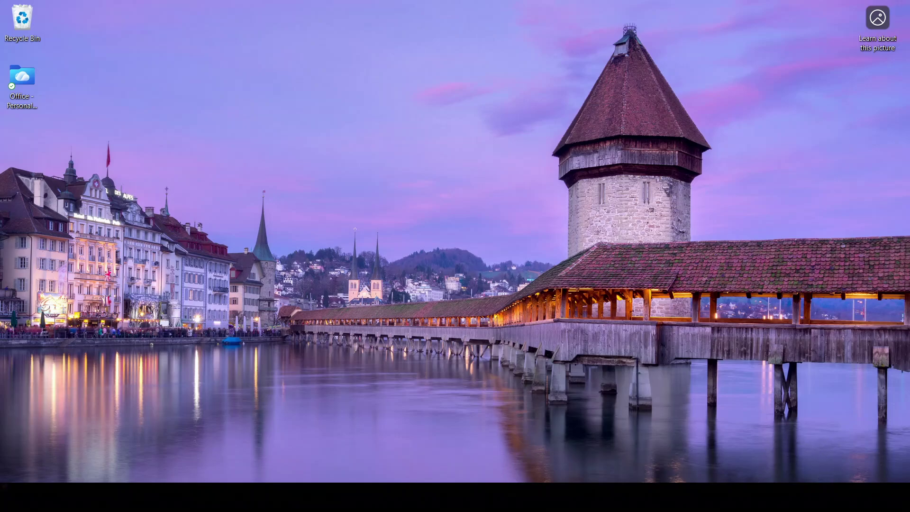
# Check the hidden system tray icons for OneDrive and its sync status
pyautogui.click(740, 498)
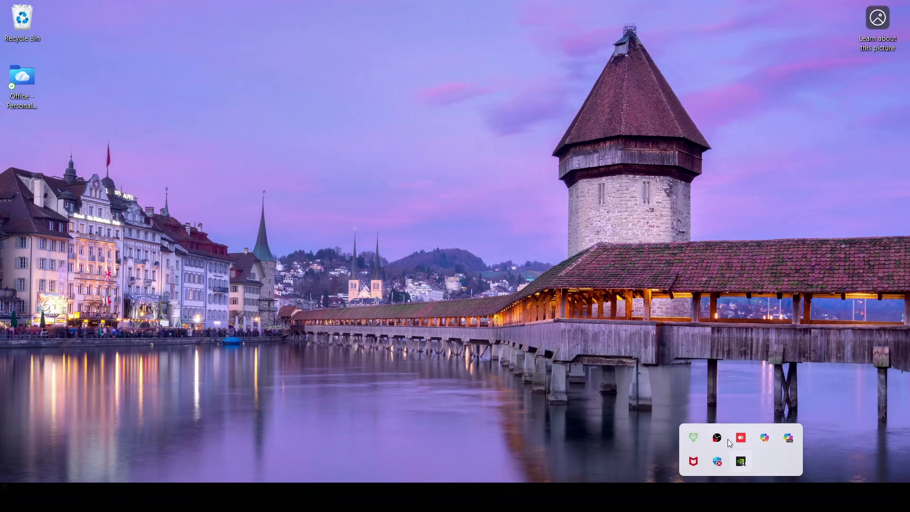
pyautogui.click(753, 370)
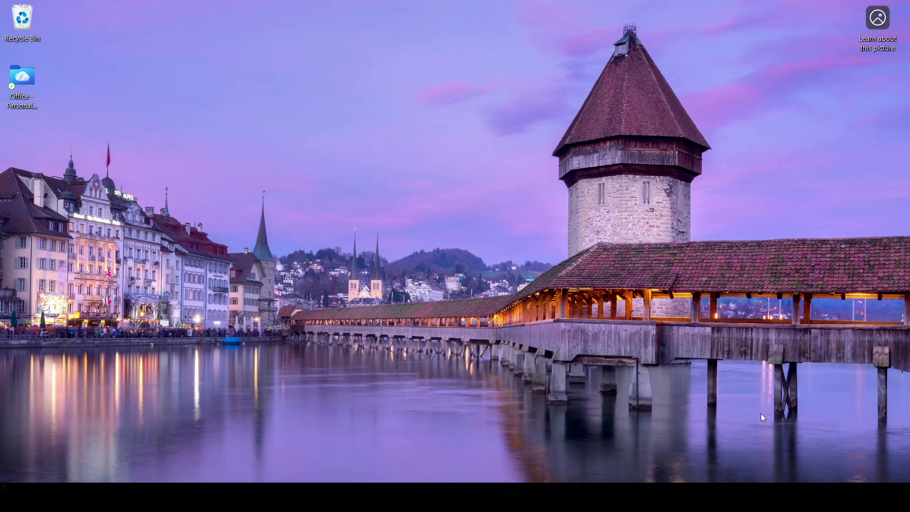
pyautogui.click(740, 497)
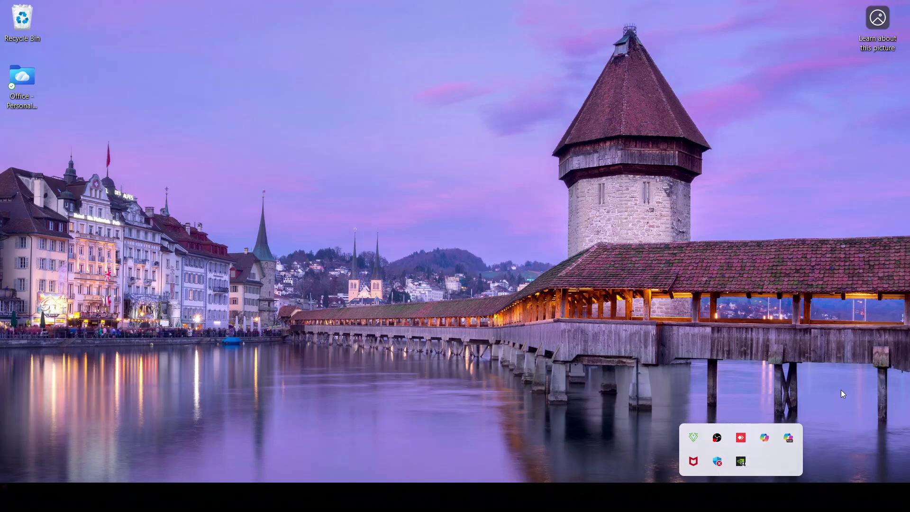
pyautogui.click(757, 480)
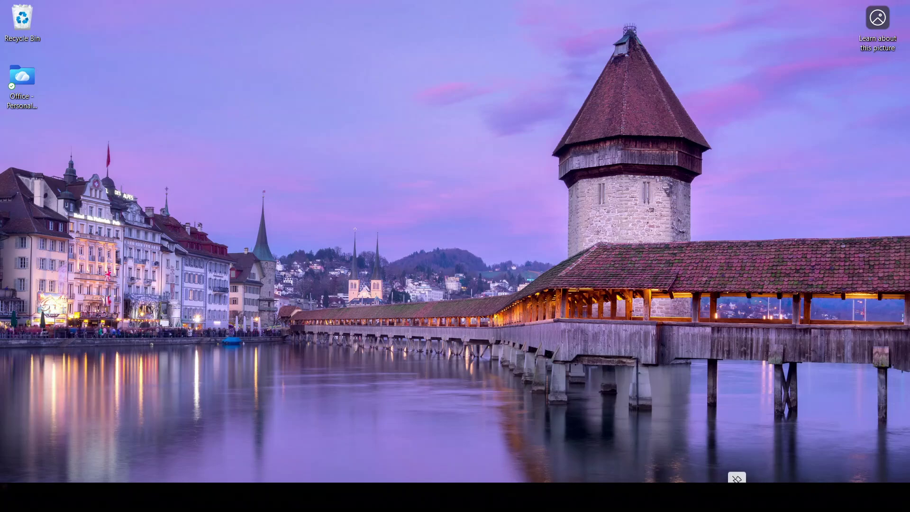
pyautogui.click(758, 480)
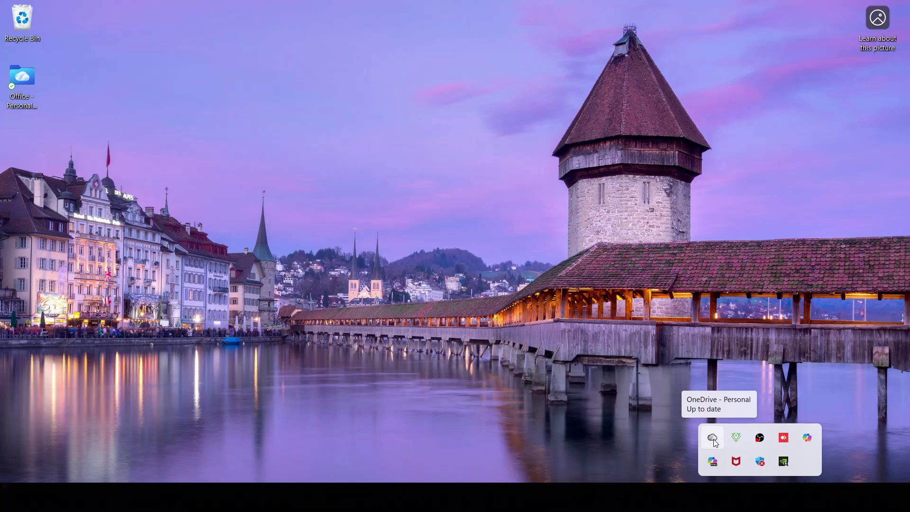
pyautogui.click(649, 320)
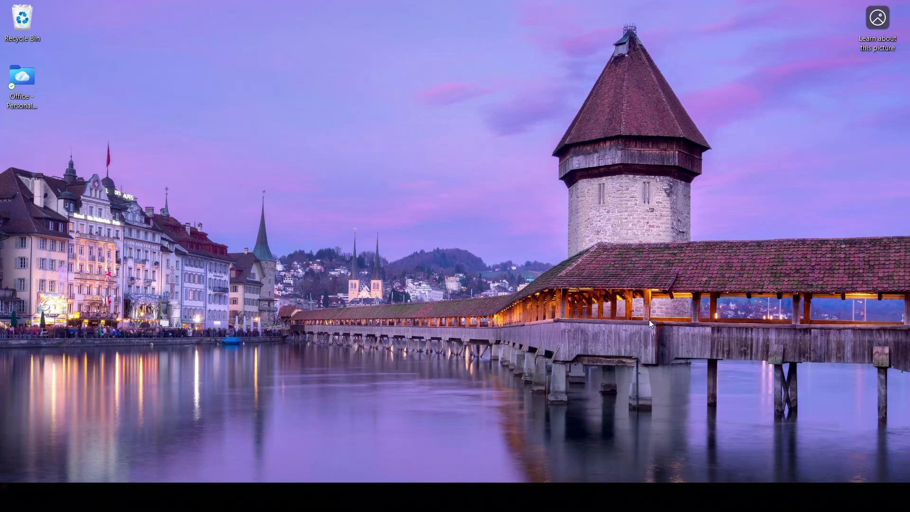
# Switch to Task Manager and locate the Microsoft OneDrive process among the background processes
pyautogui.hotkey('ctrl', 'shift', 'Escape')
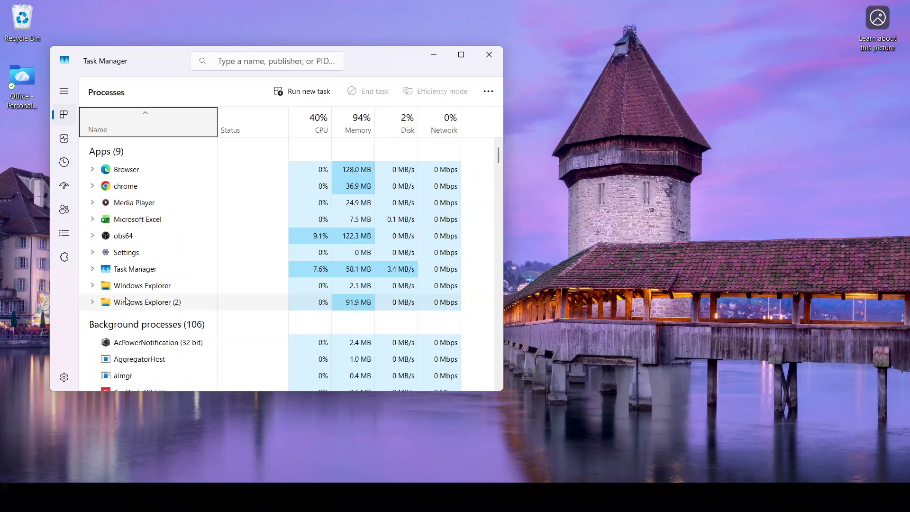
pyautogui.click(129, 236)
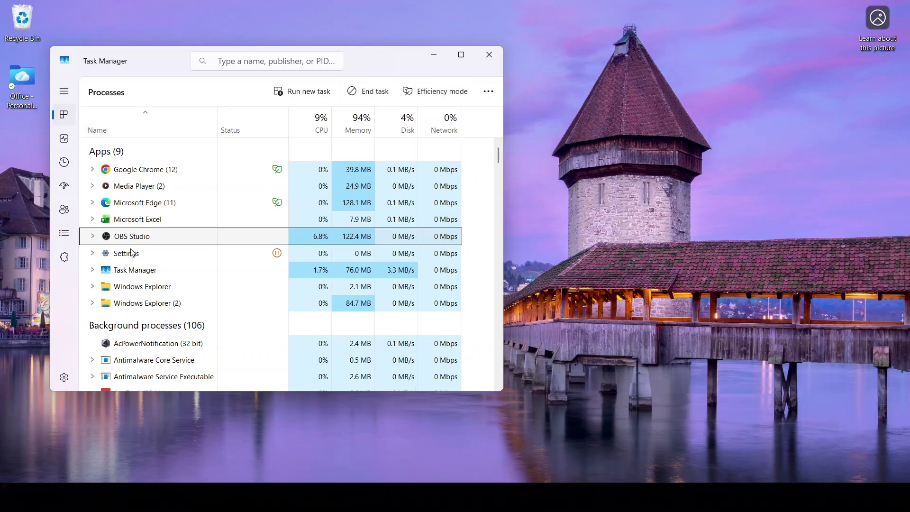
pyautogui.scroll(-1, 142, 284)
pyautogui.press('m')
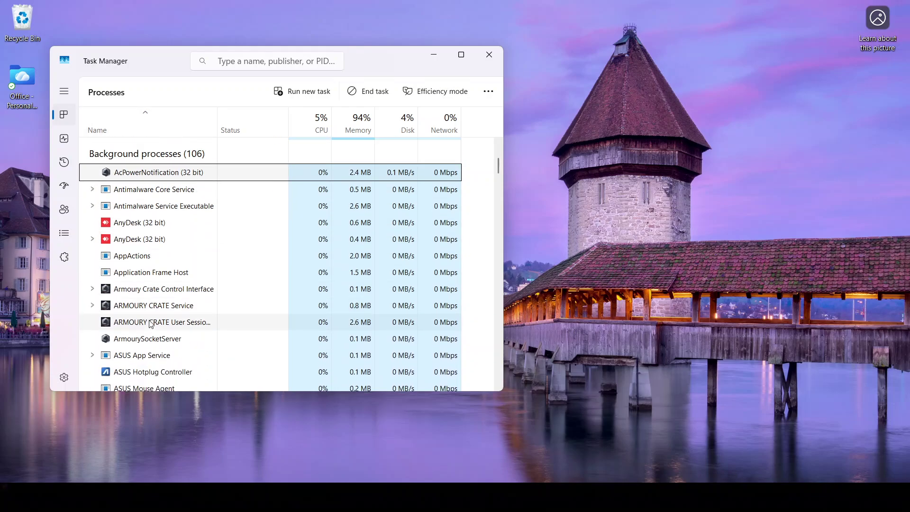
pyautogui.scroll(-4, 151, 324)
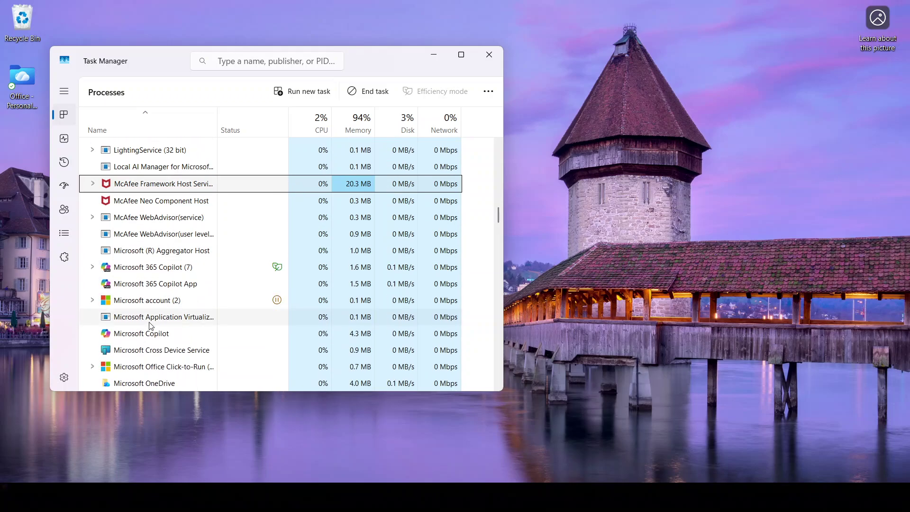
pyautogui.scroll(-2, 149, 325)
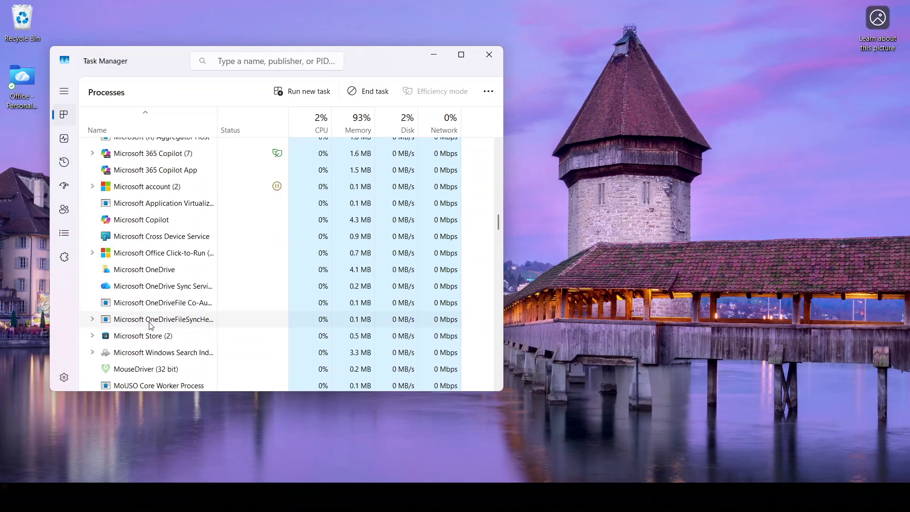
pyautogui.click(141, 277)
# Search Windows for "oned" and launch the OneDrive app
pyautogui.click(311, 456)
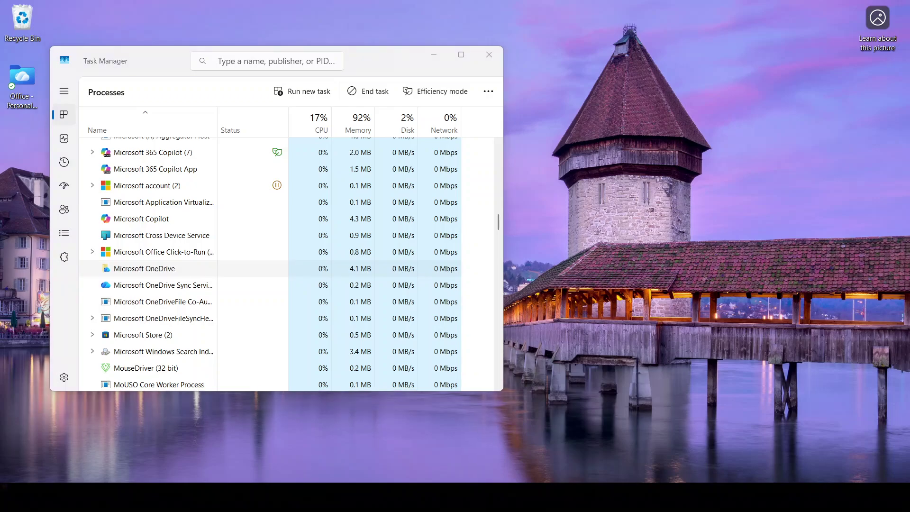
pyautogui.write('oned')
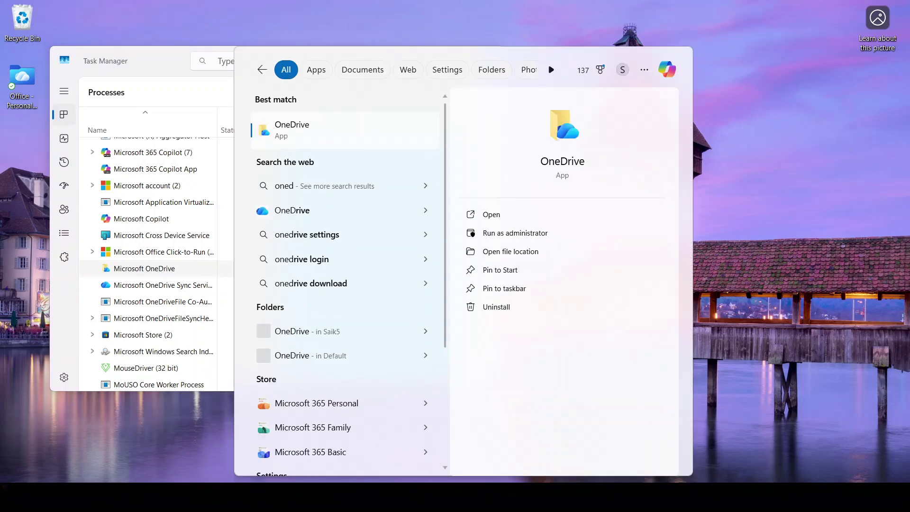
pyautogui.click(341, 130)
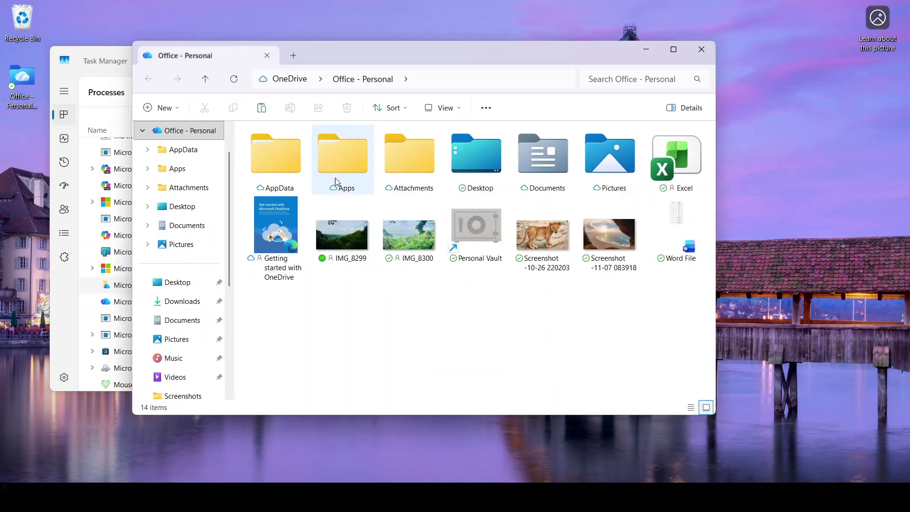
# Switch to Task Manager, inspect OneDrive's startup status and its available actions among the startup apps, and minimize the open windows
pyautogui.click(118, 72)
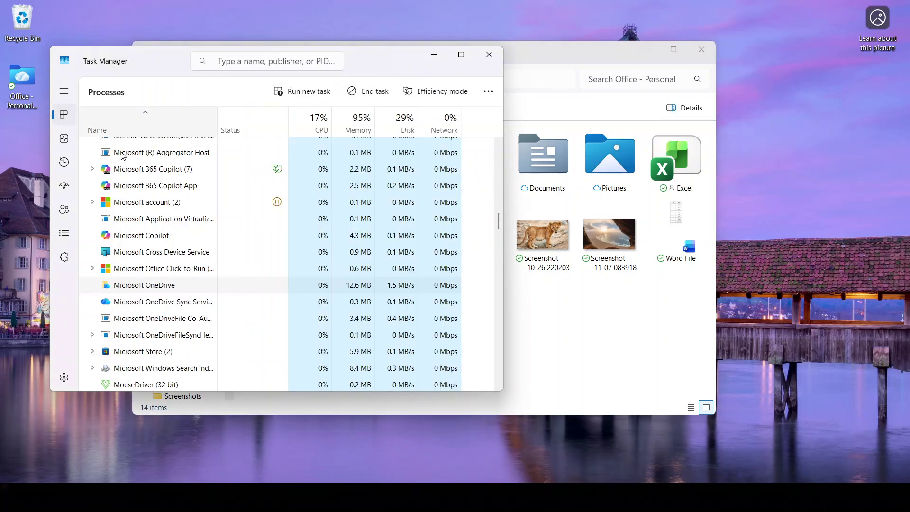
pyautogui.scroll(3, 124, 232)
pyautogui.scroll(10, 124, 232)
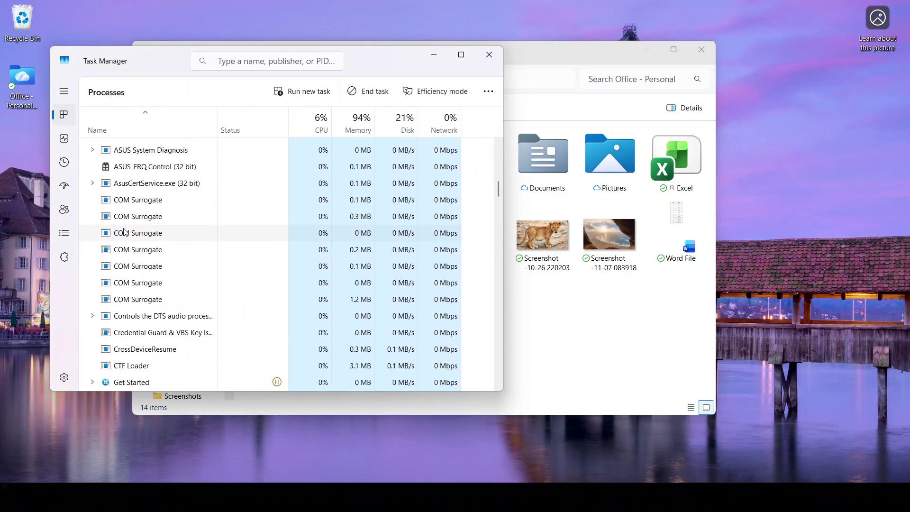
pyautogui.scroll(1, 125, 231)
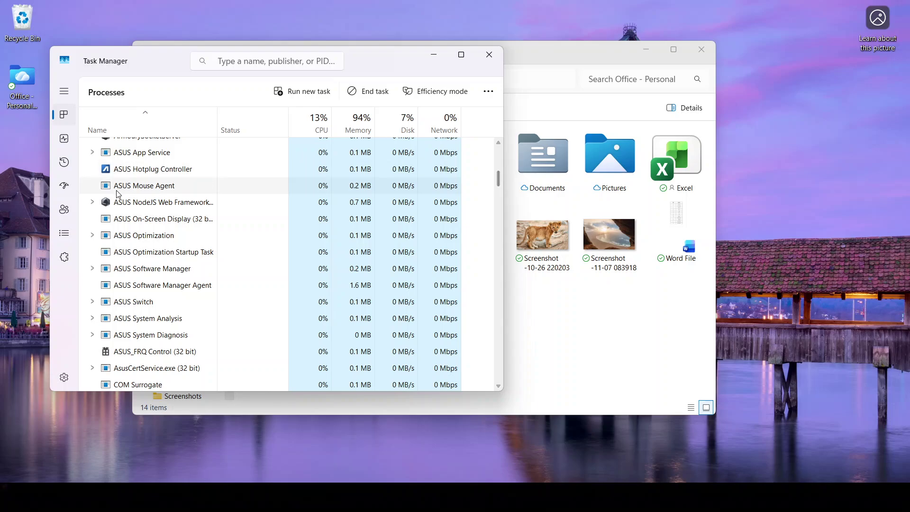
pyautogui.click(71, 188)
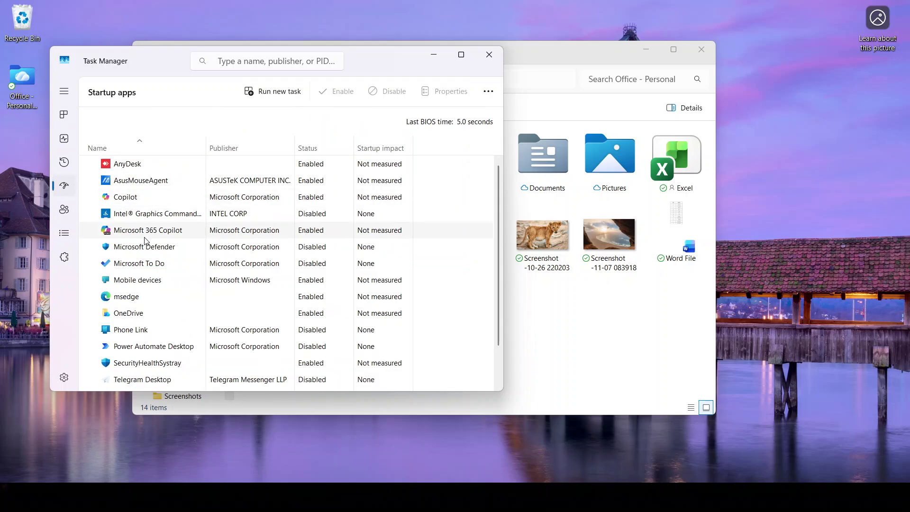
pyautogui.click(143, 315)
pyautogui.rightClick(145, 316)
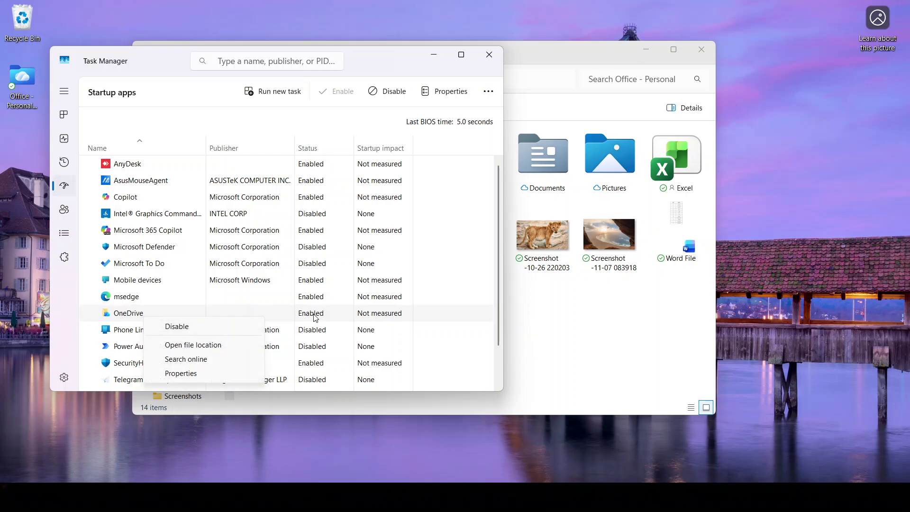
pyautogui.press('Escape')
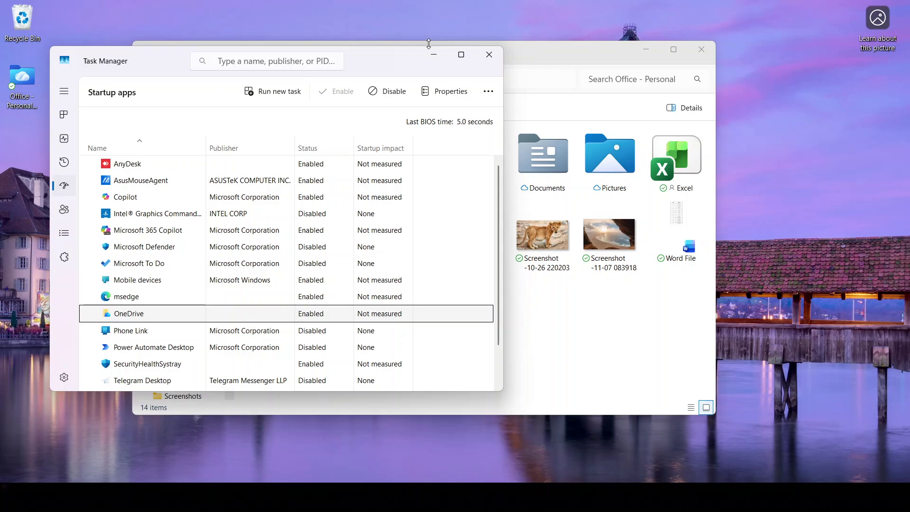
pyautogui.click(646, 49)
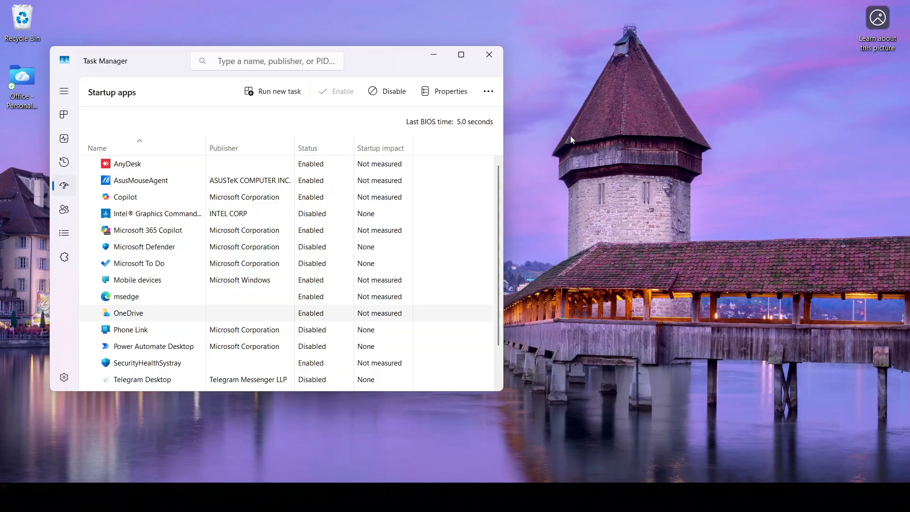
pyautogui.click(429, 57)
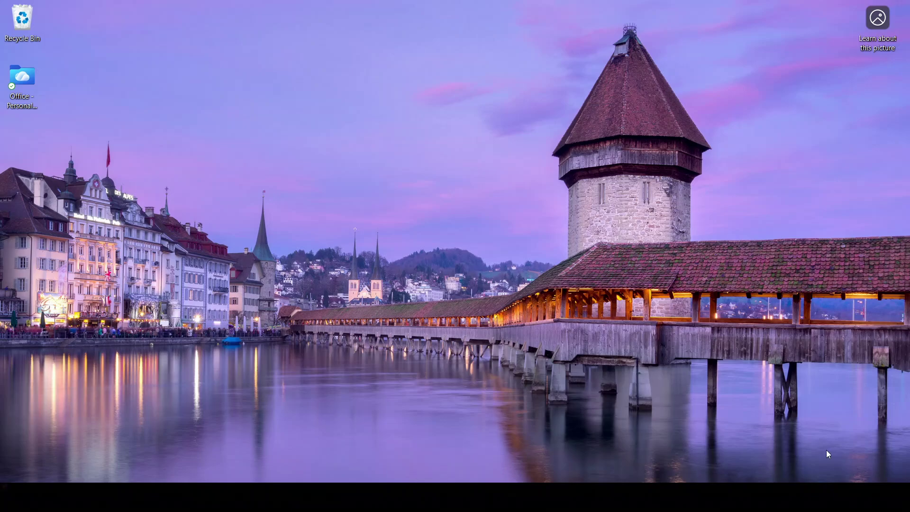
# View the Sync and backup page of the OneDrive settings and close the settings window
pyautogui.click(713, 439)
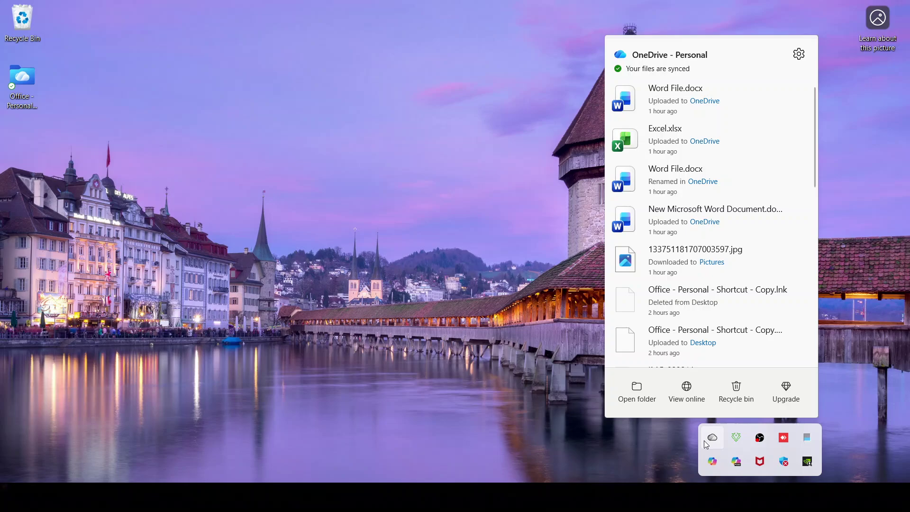
pyautogui.click(794, 59)
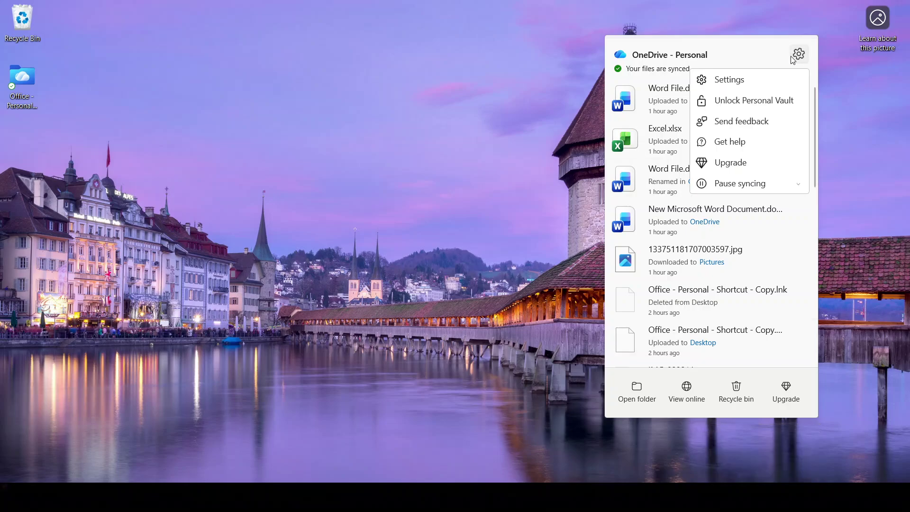
pyautogui.click(760, 82)
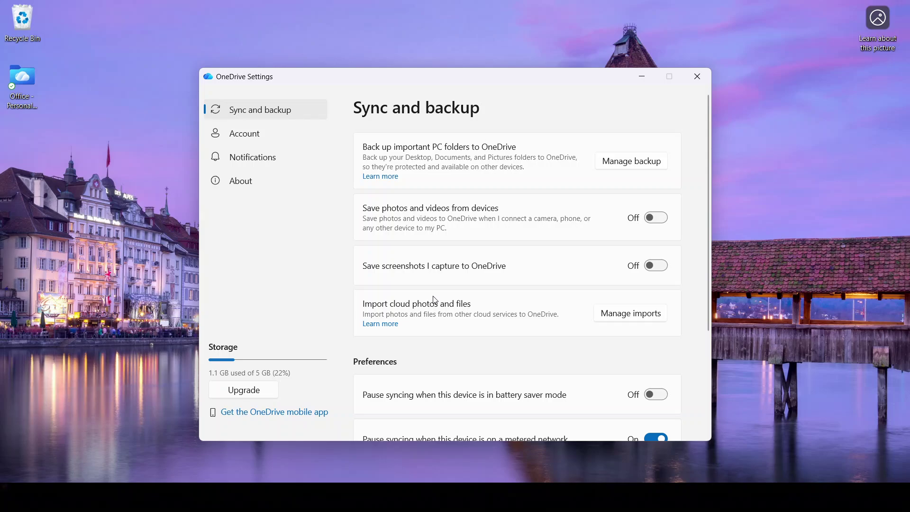
pyautogui.click(697, 76)
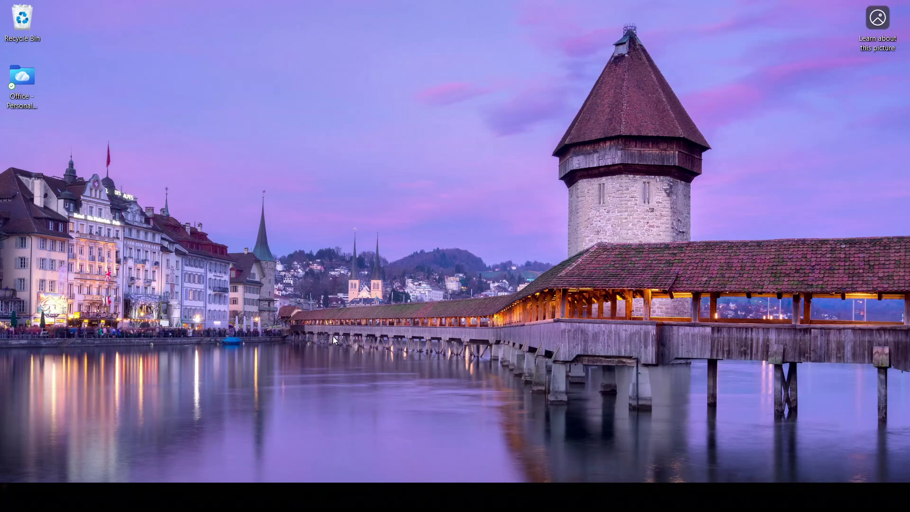
# Open the %localappdata% folder through the Run dialog
pyautogui.press('super+r')
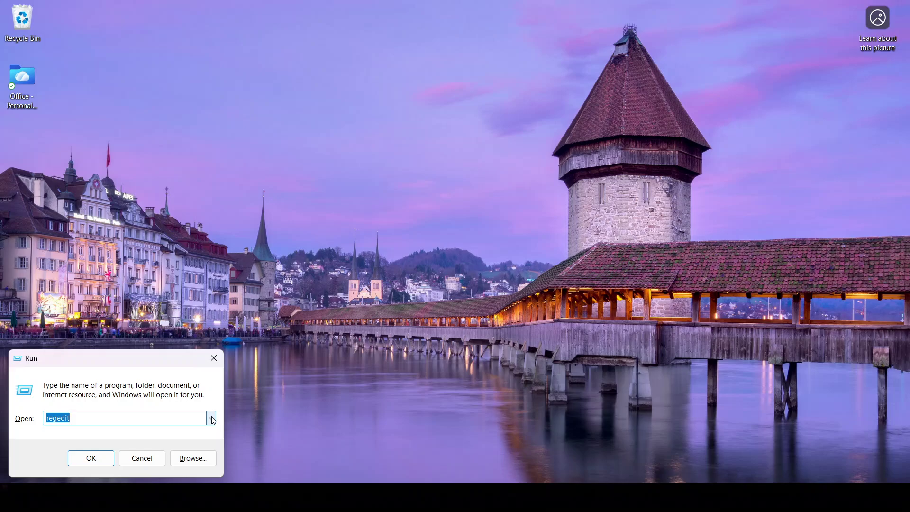
pyautogui.write('%')
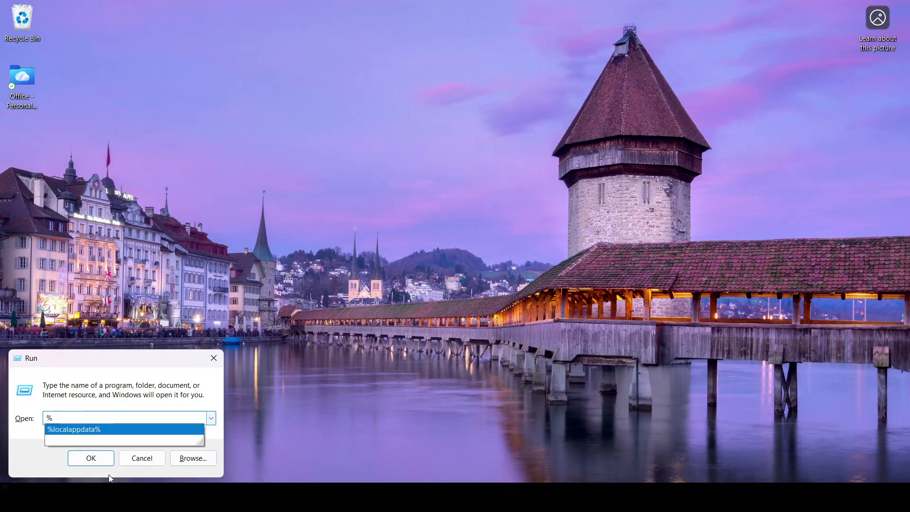
pyautogui.click(108, 434)
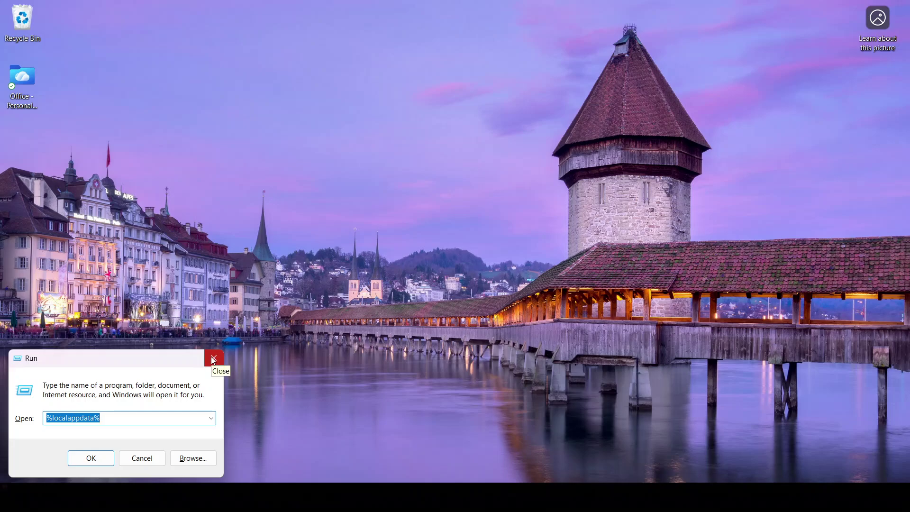
pyautogui.click(91, 457)
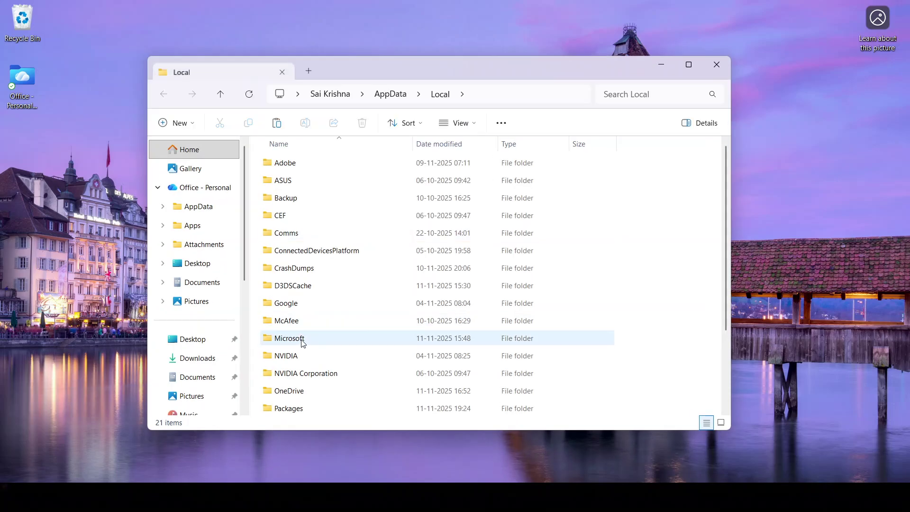
# Locate and select the OneDrive.App application in the Microsoft\OneDrive subfolder, and minimize the folder window
pyautogui.doubleClick(303, 280)
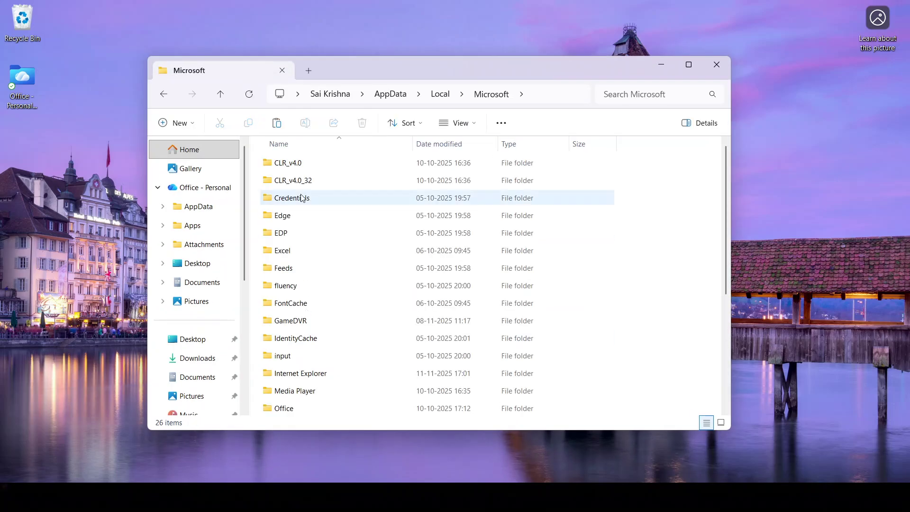
pyautogui.scroll(-3, 302, 284)
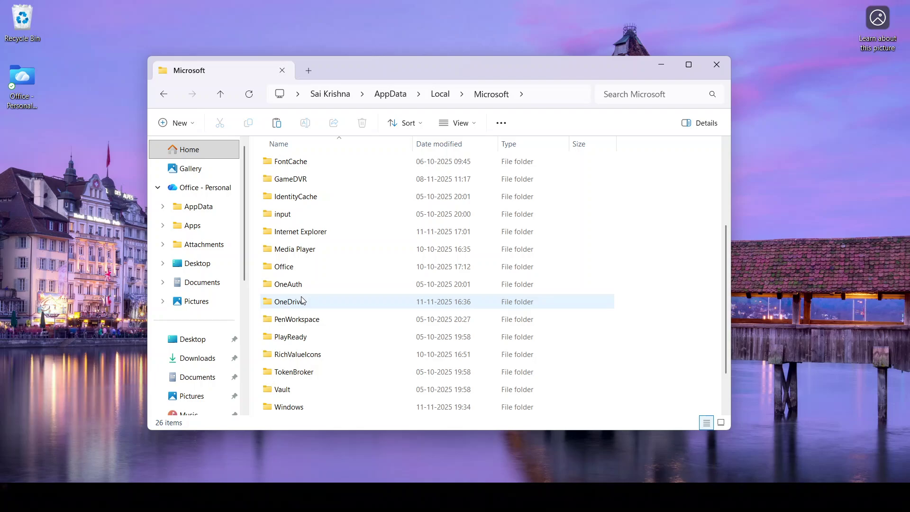
pyautogui.scroll(3, 303, 299)
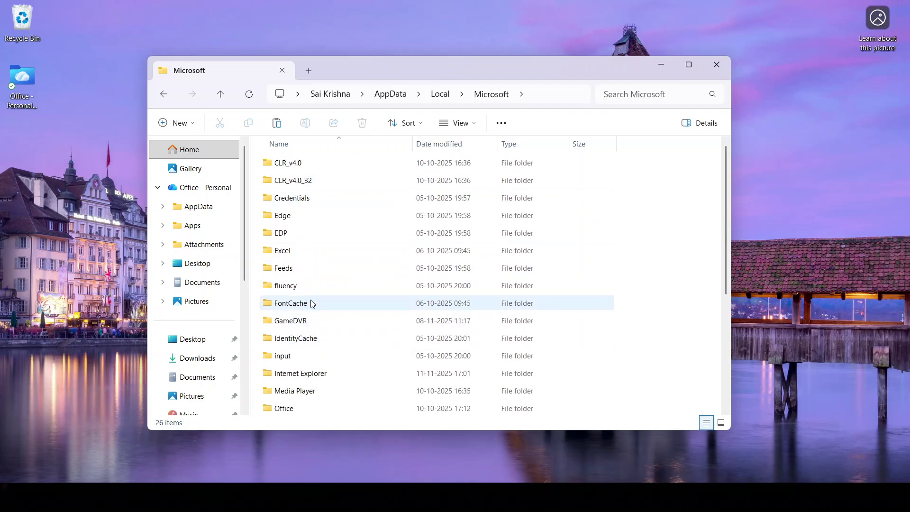
pyautogui.scroll(-1, 309, 296)
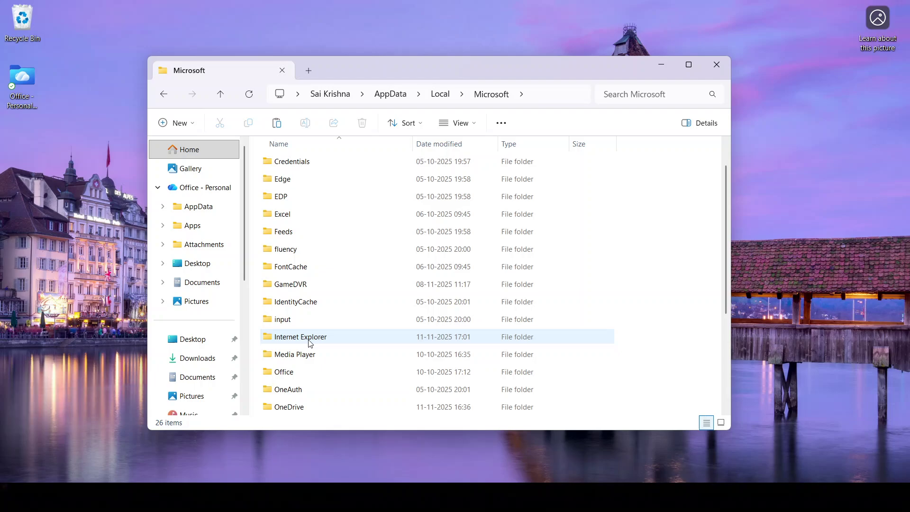
pyautogui.doubleClick(309, 405)
pyautogui.click(303, 285)
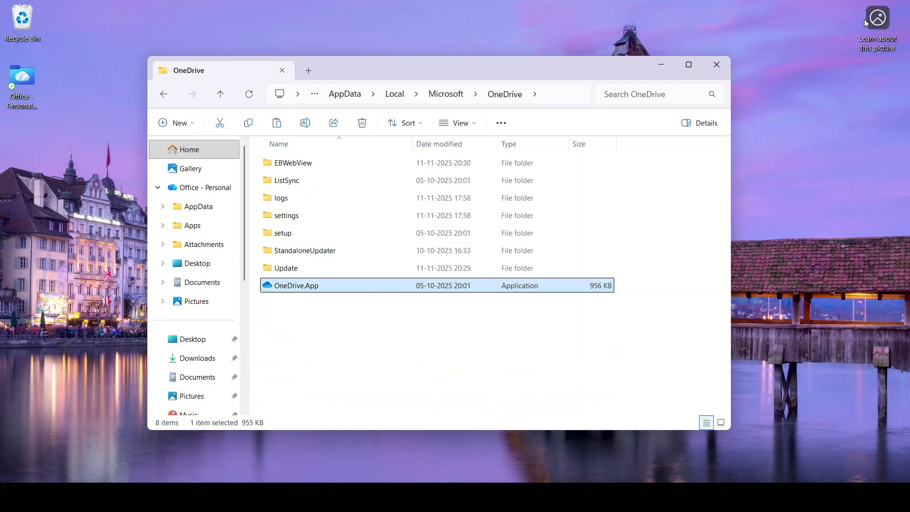
pyautogui.click(661, 64)
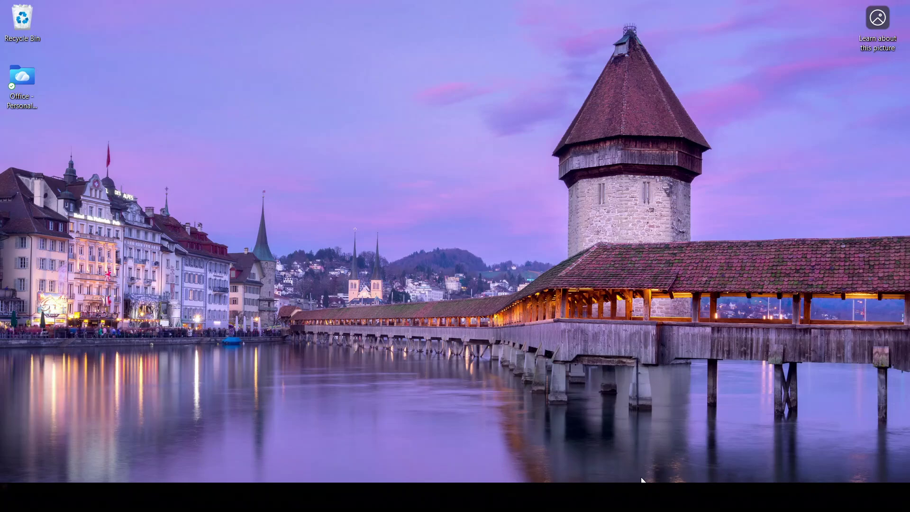
# Review the Windows Update page in the Settings app for available updates and minimize the window
pyautogui.press('super+i')
pyautogui.scroll(-1, 351, 115)
pyautogui.scroll(1, 351, 115)
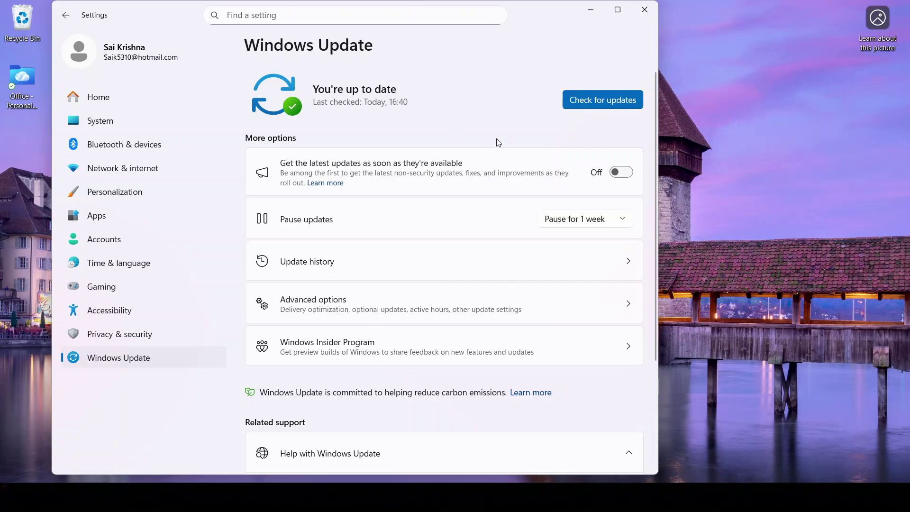
pyautogui.scroll(-1, 518, 189)
pyautogui.scroll(1, 517, 209)
pyautogui.click(591, 13)
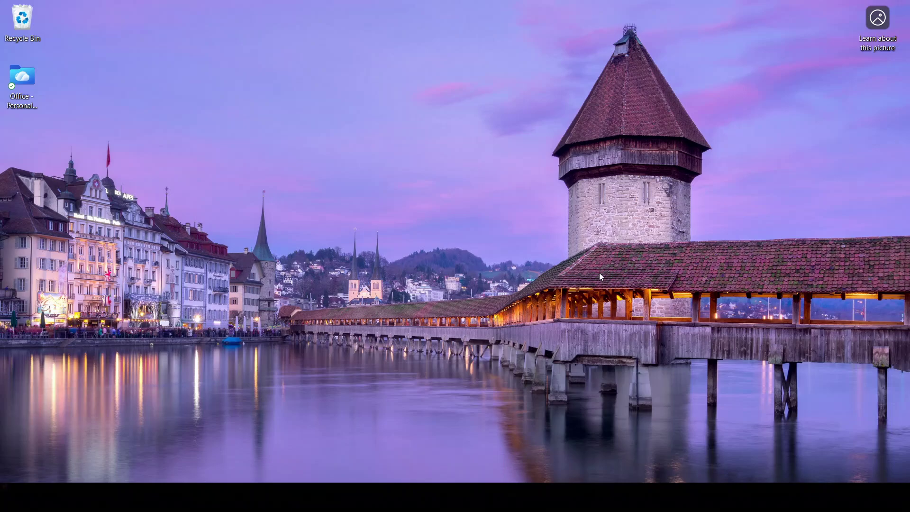